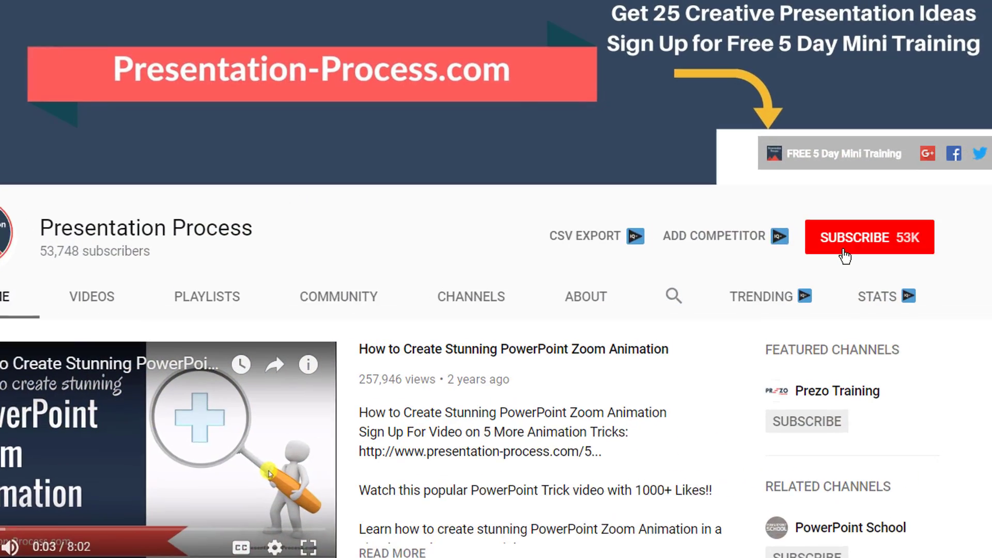
- Subscribe to the Presentation Process channel and set its bell to all notifications
left_click(842, 257)
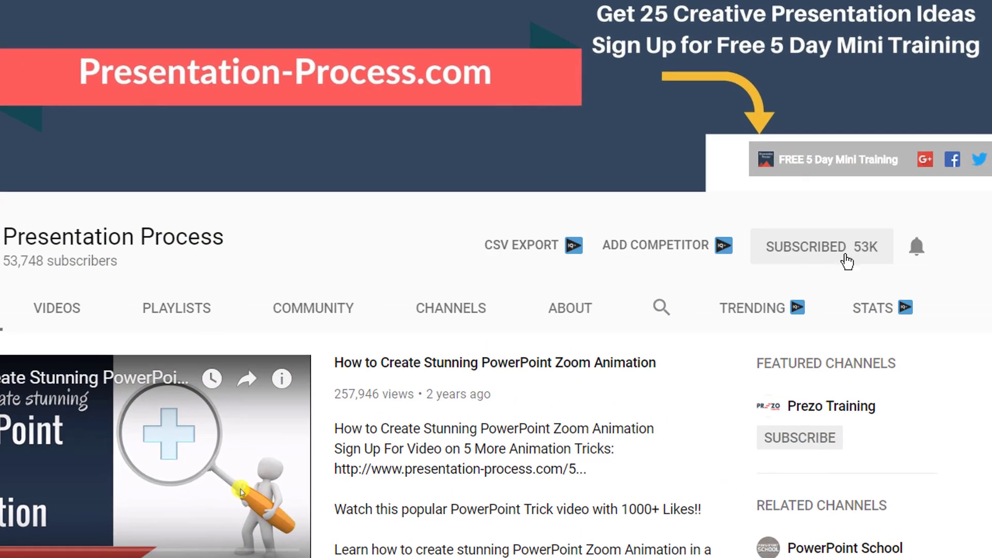
left_click(917, 249)
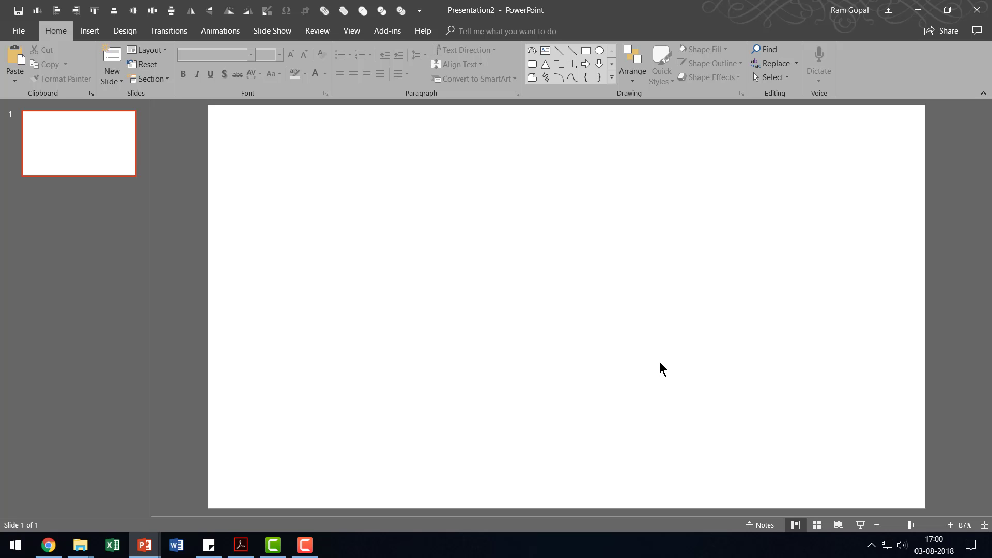
- Draw a vertical line from slide top to bottom and centre it horizontally with Align Center
left_click(560, 50)
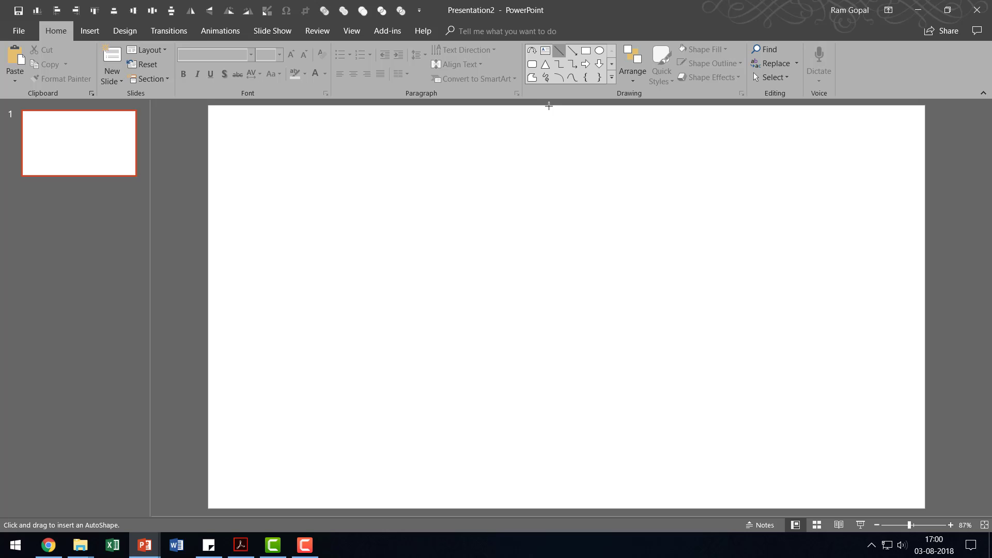
left_click_drag(549, 105, 528, 507)
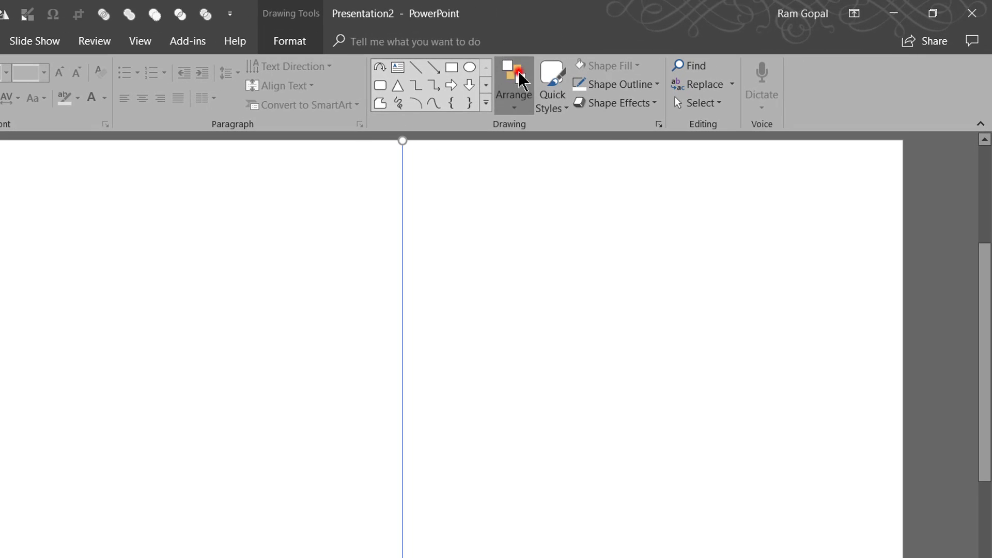
left_click(520, 81)
left_click(566, 332)
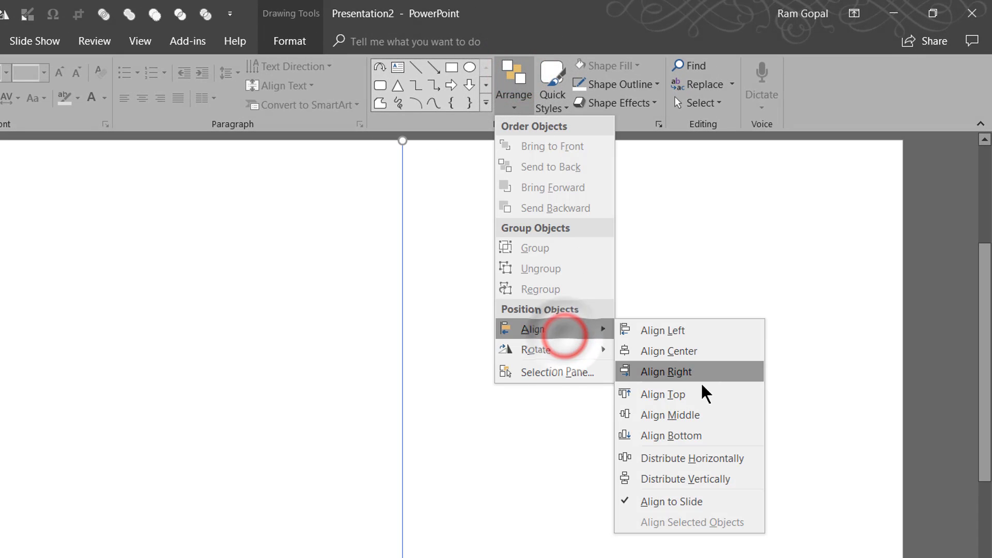
left_click(675, 351)
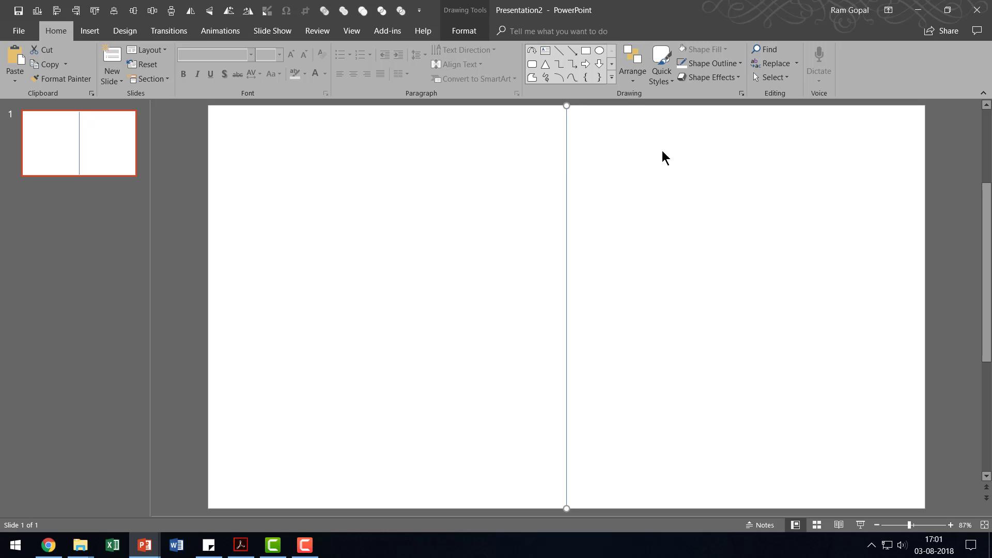
- Draw a rectangle from the centre line's top to the slide's bottom-right corner
left_click(612, 79)
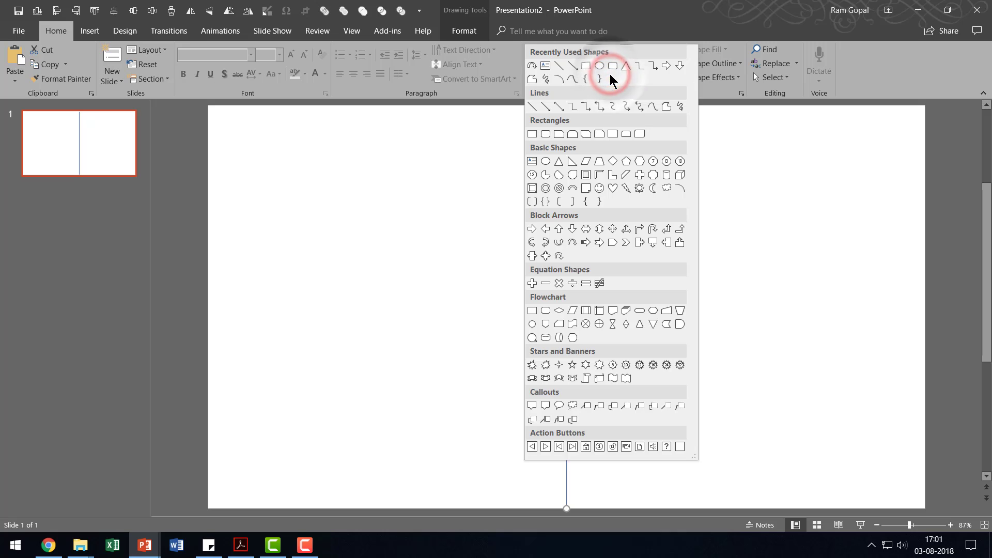
left_click(531, 134)
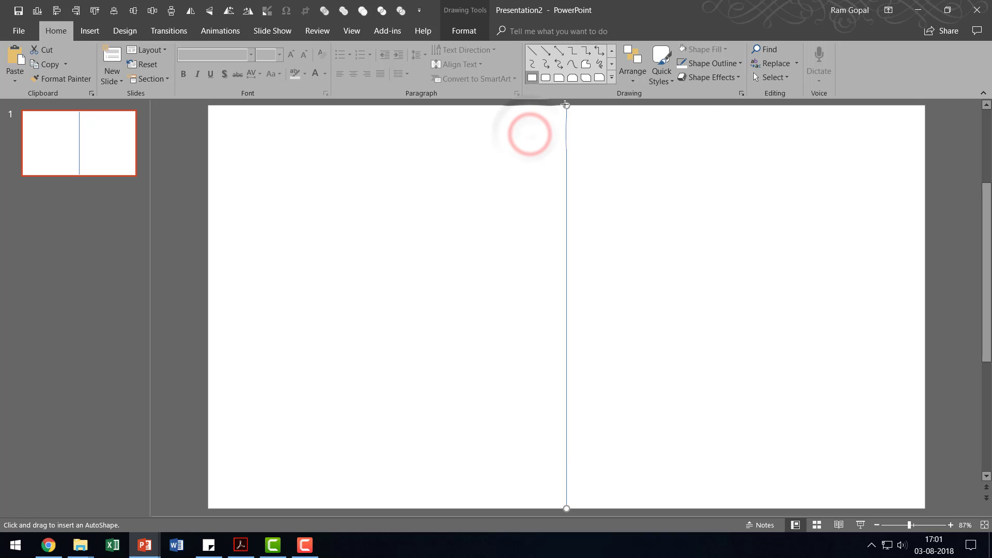
mouse_move(567, 105)
left_mouse_down()
mouse_move(734, 414)
mouse_move(918, 511)
mouse_move(925, 504)
left_mouse_up()
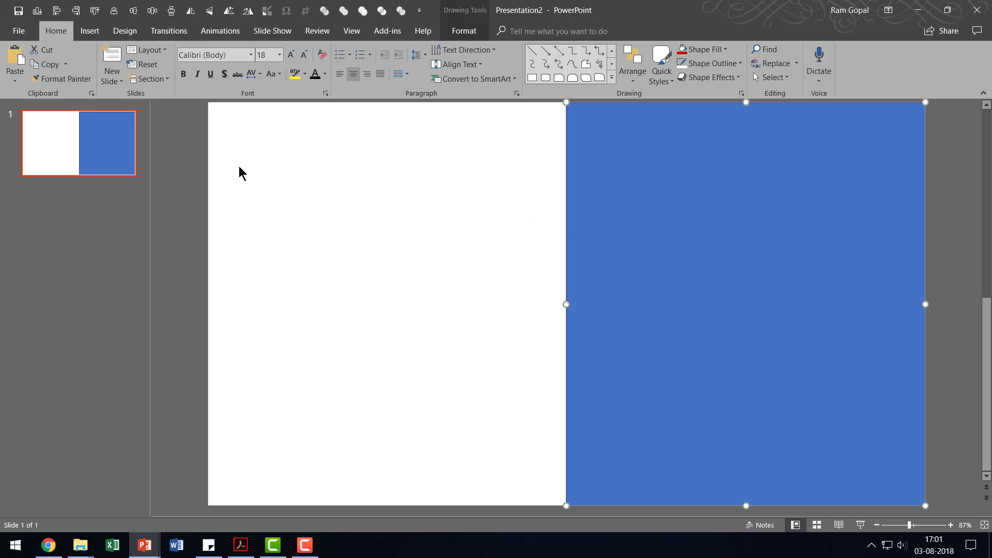
- Remove the rectangle's outline and fill it dark orange with a Linear Right gradient
left_click(726, 64)
left_click(721, 173)
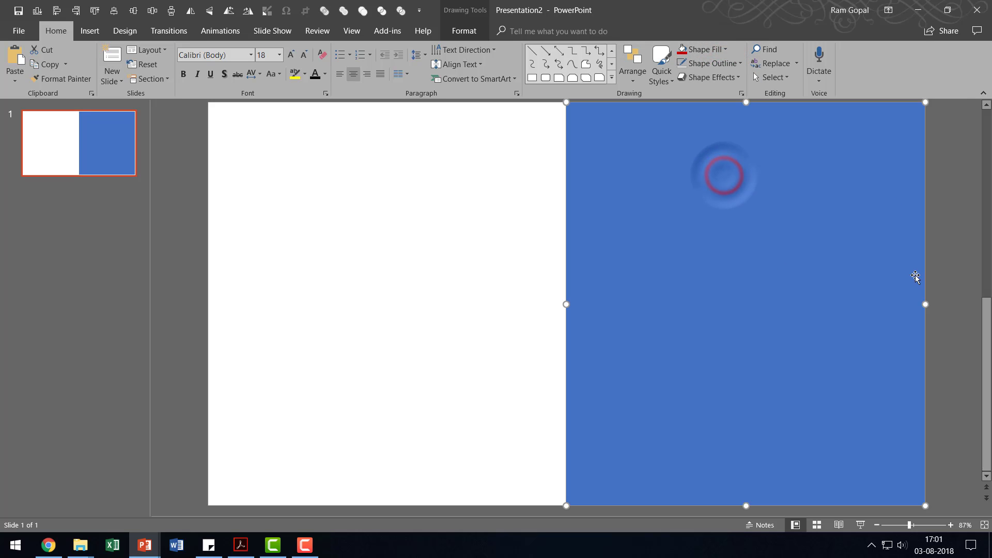
left_click(687, 251)
left_click(704, 50)
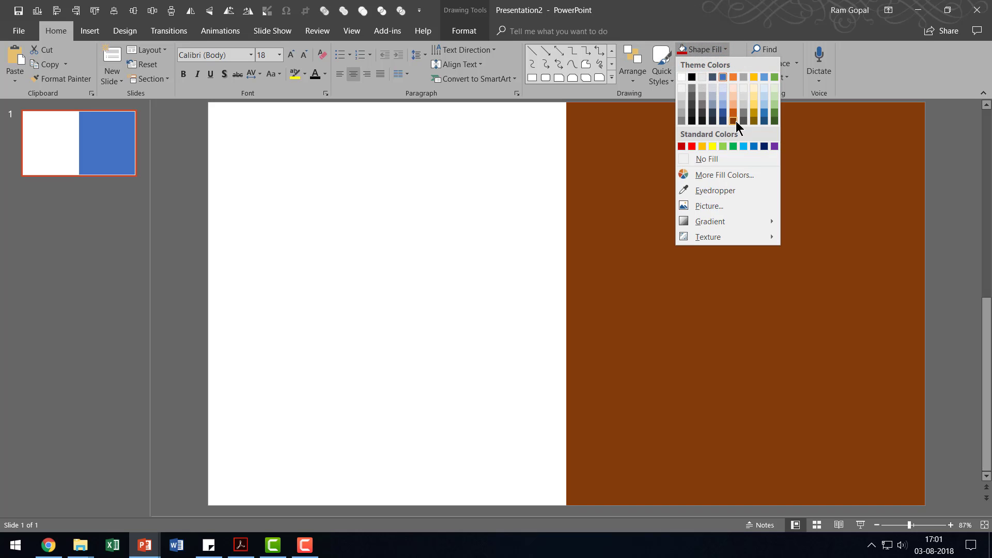
left_click(735, 114)
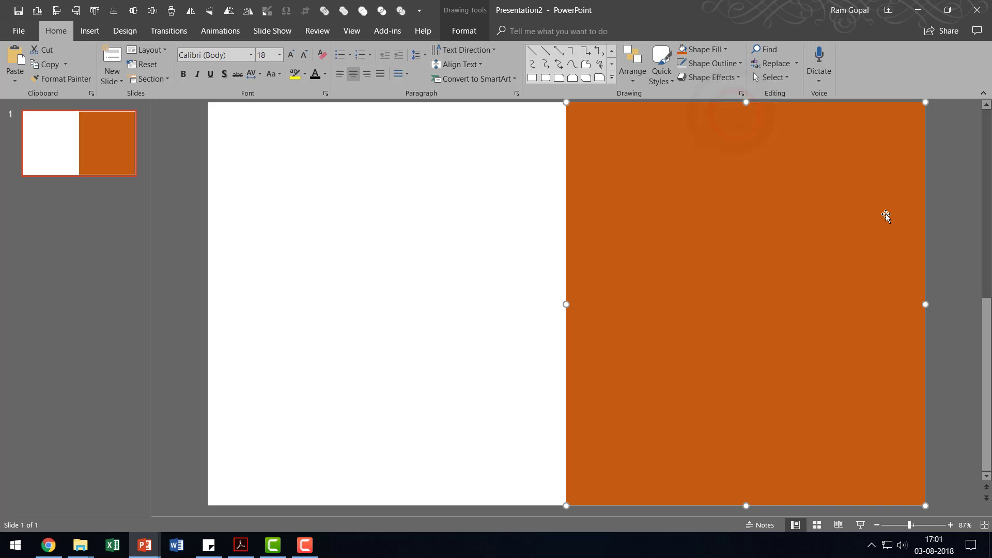
left_click(723, 49)
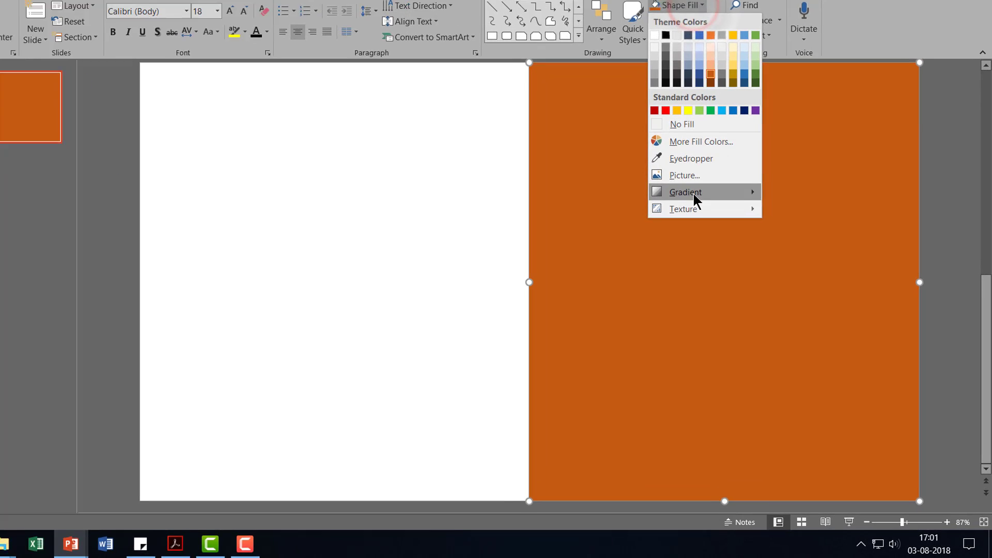
left_click(693, 193)
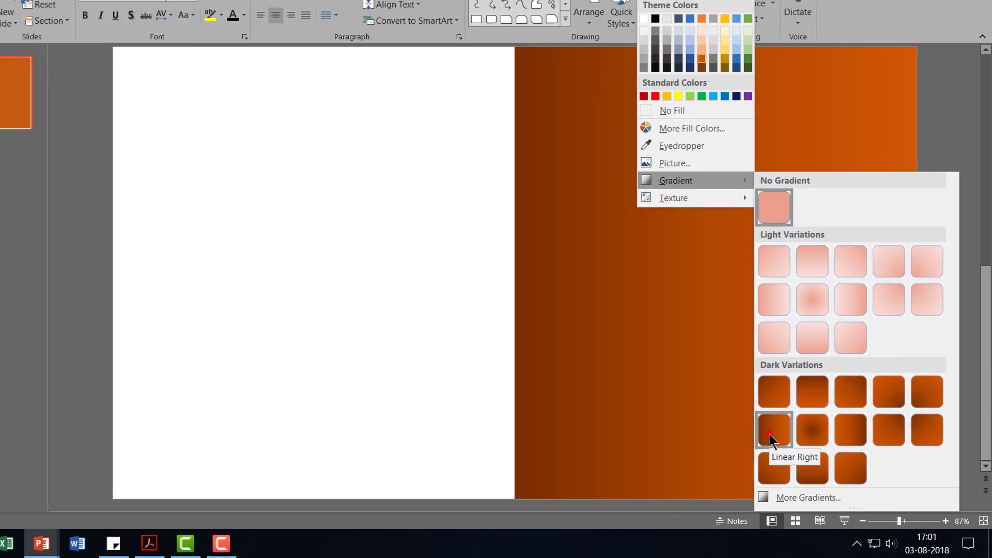
left_click(730, 411)
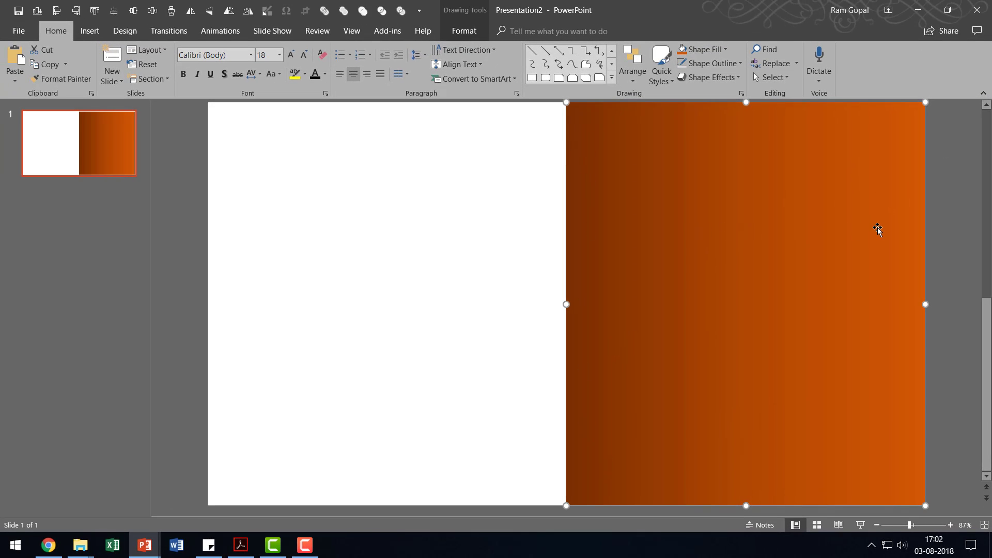
- Type 'Cover page' into the orange rectangle and set the text to 32 point
left_click(954, 224)
left_click(801, 268)
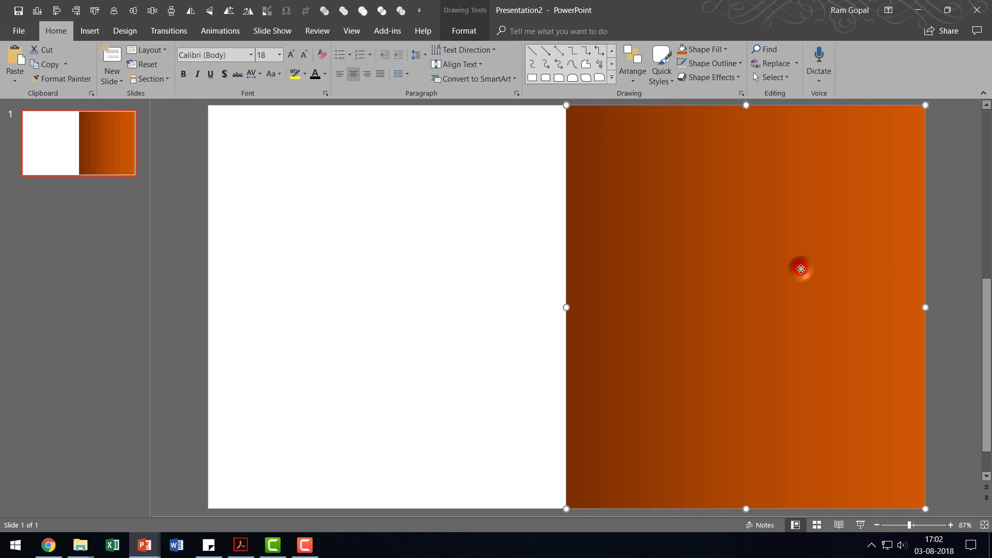
type("Cover")
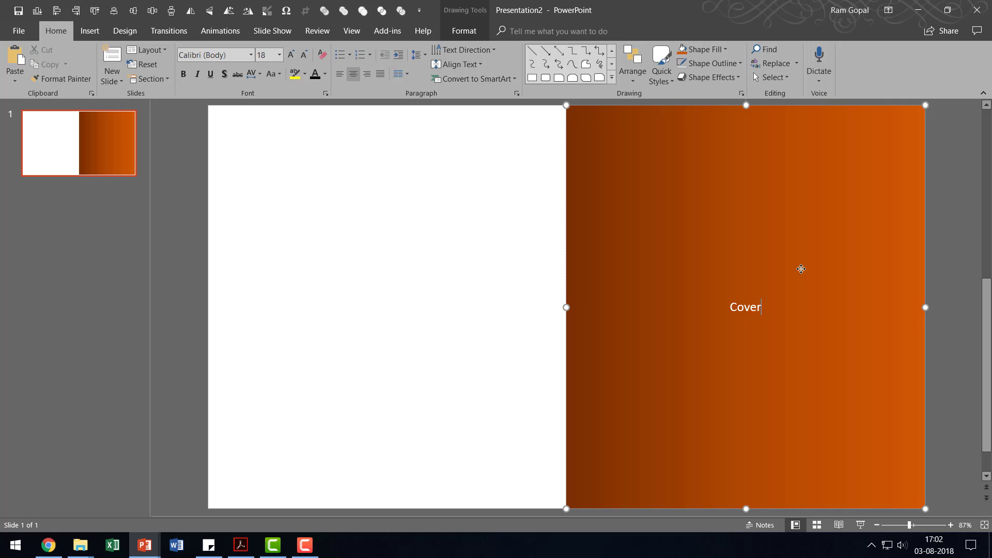
type(" page")
key("Escape")
left_click(676, 160)
left_click(279, 55)
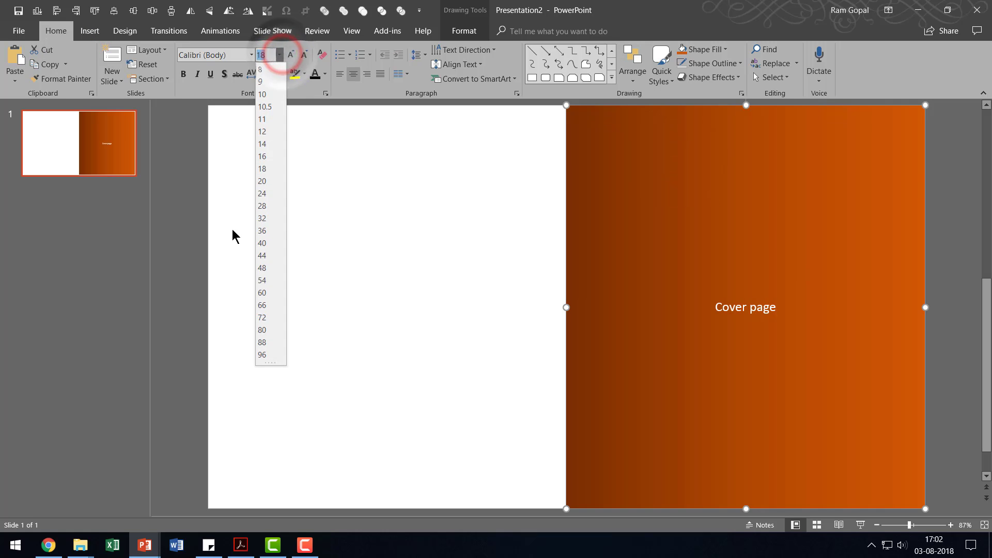
left_click(266, 218)
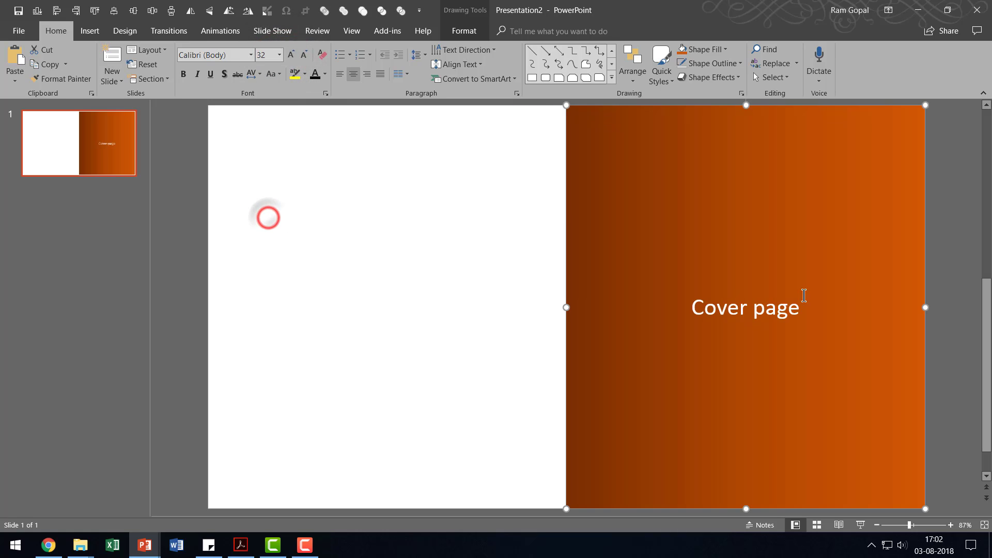
- Select the centre dividing line, then deselect everything
left_click(940, 285)
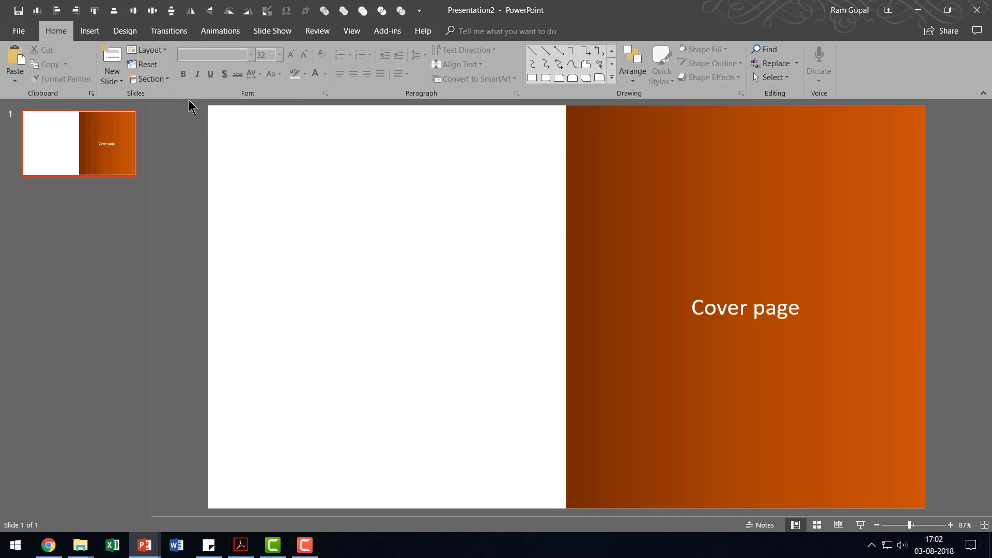
left_click_drag(189, 101, 663, 513)
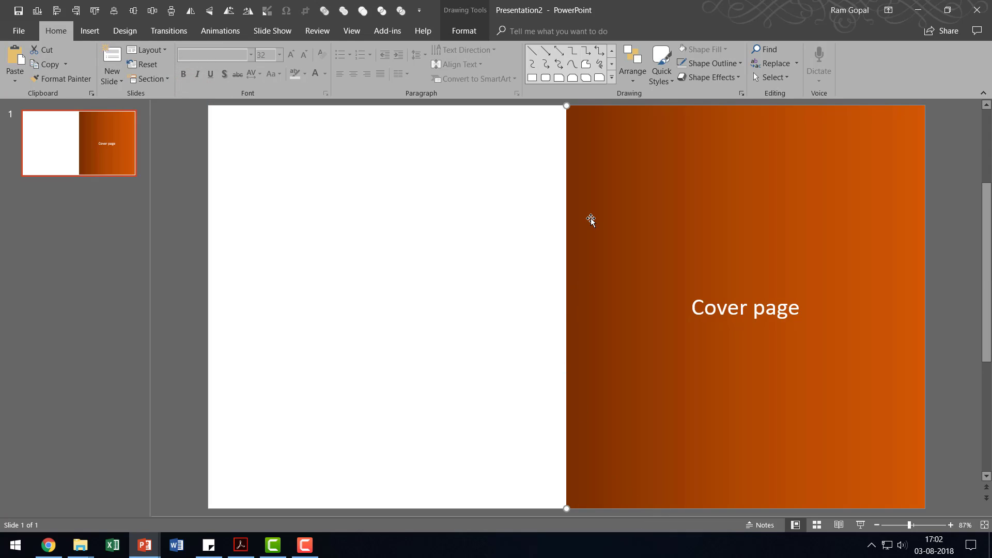
left_click(470, 195)
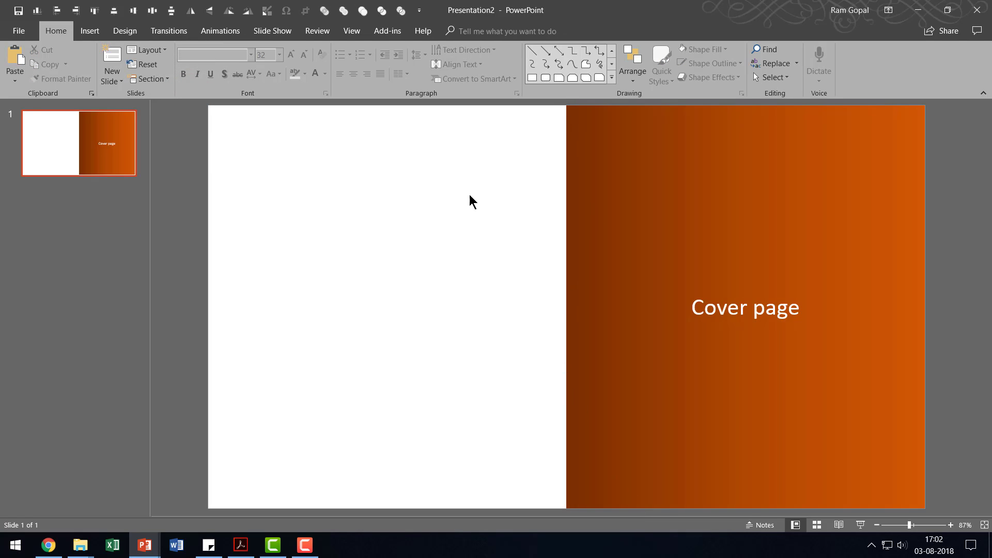
- Duplicate slide 1 and copy the orange Cover page rectangle onto slide 2's left half
right_click(124, 167)
left_click(148, 247)
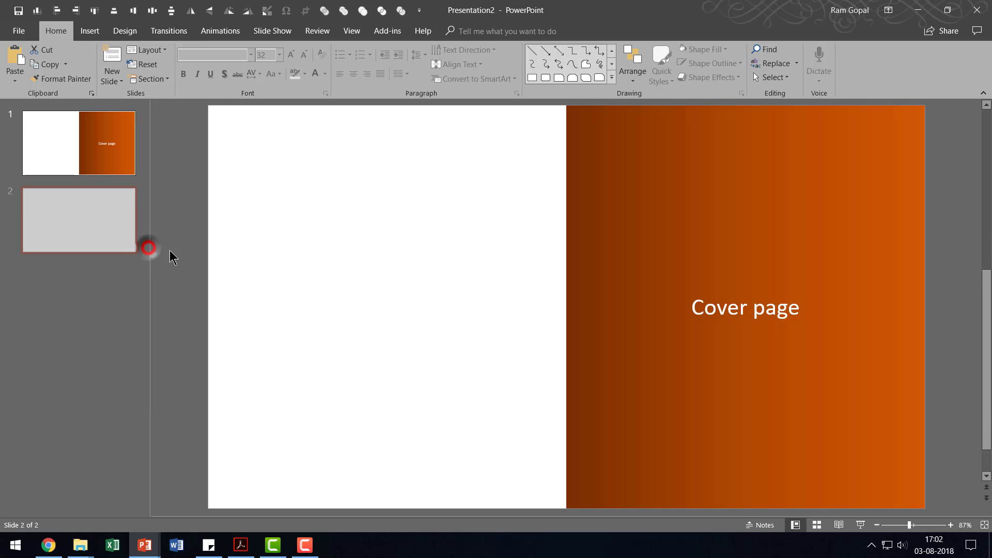
left_click(711, 130)
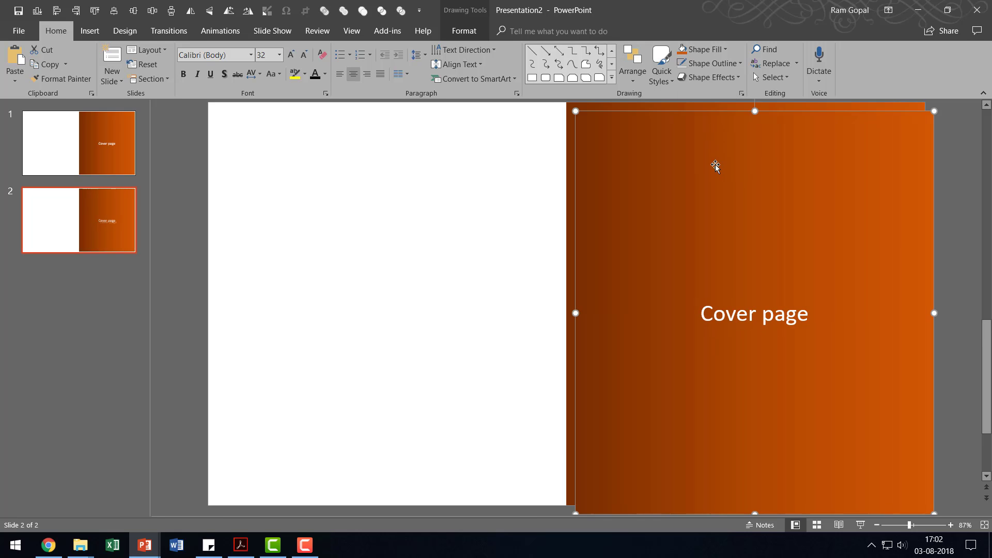
left_click_drag(714, 164, 350, 157)
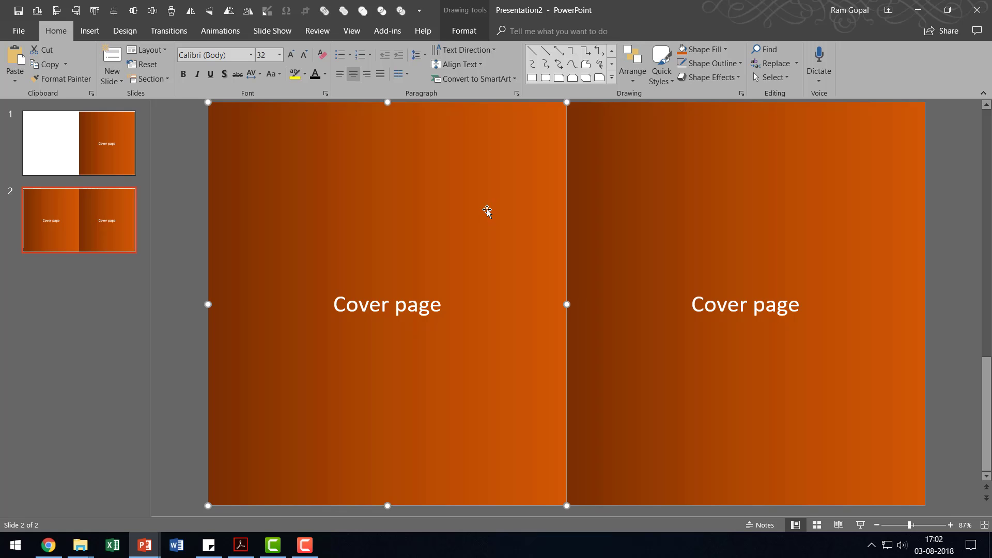
- Fill the left rectangle Orange, Accent 2, Lighter 40% with a Linear Left gradient
left_click(724, 49)
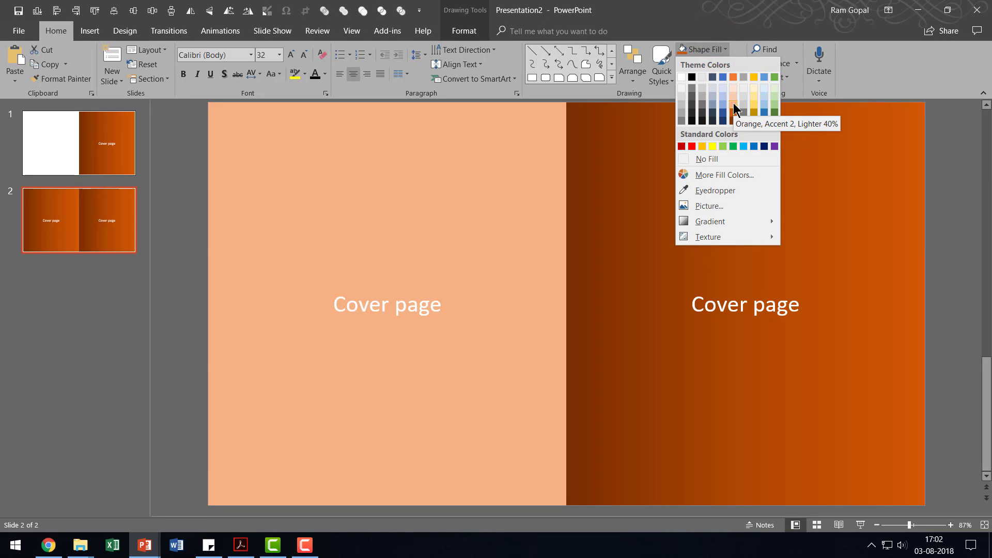
left_click(734, 106)
left_click(720, 50)
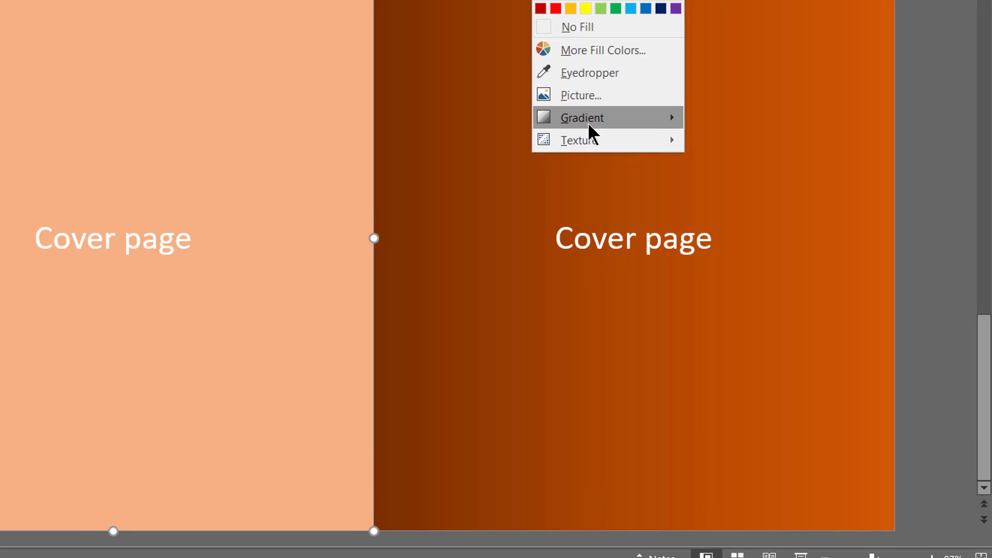
left_click(715, 221)
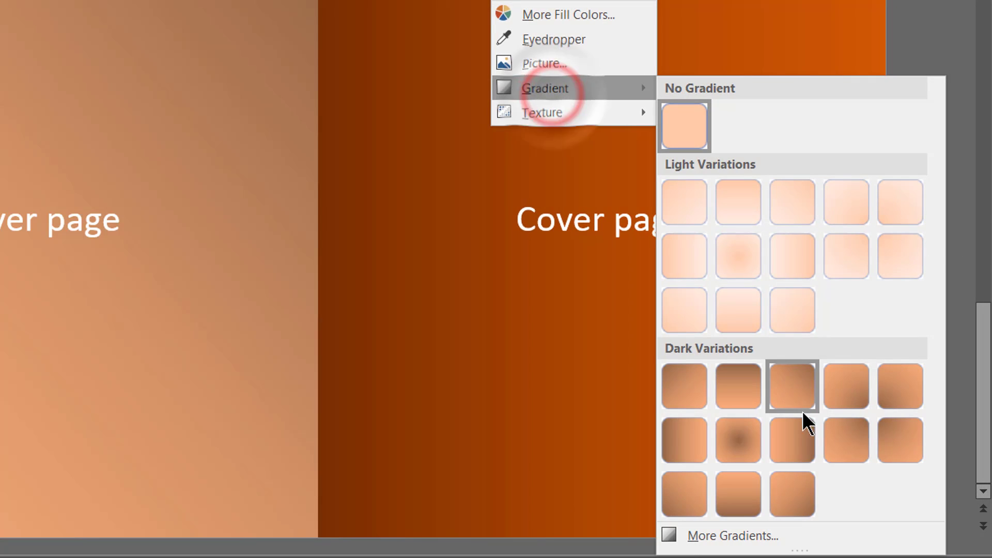
left_click(812, 450)
- Replace the left page's 'Cover page' label with 'Page 1'
left_click(344, 299)
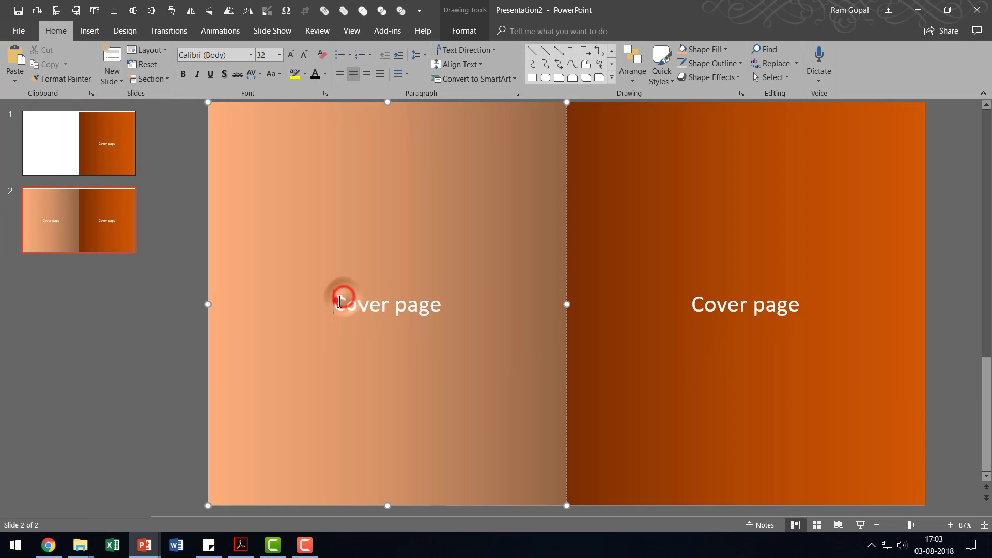
left_click_drag(352, 304, 522, 310)
type("Pag")
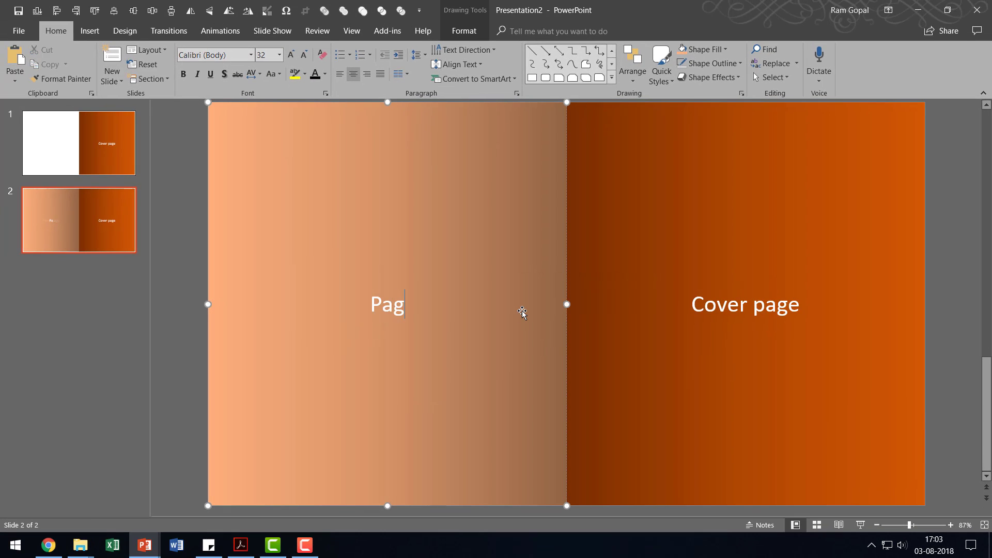
type("e 1")
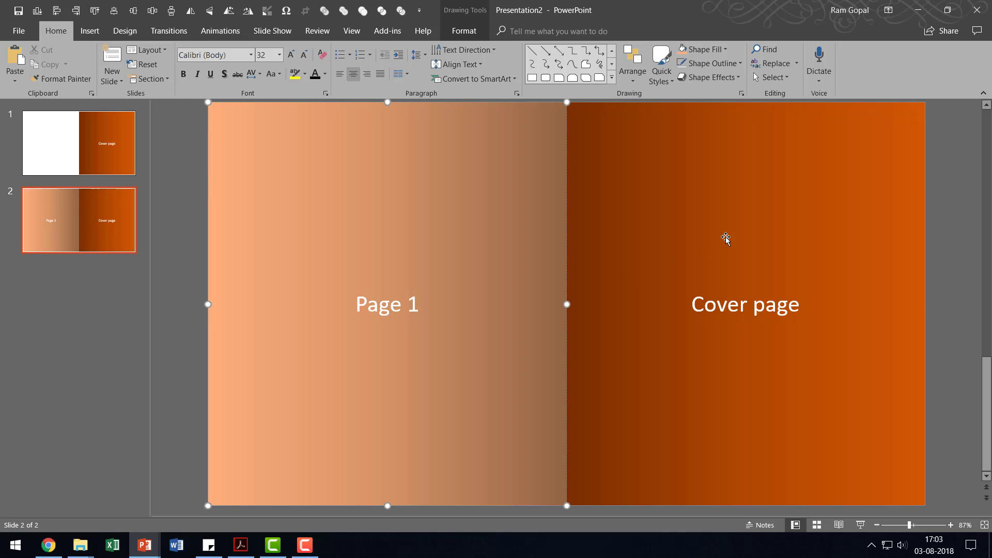
- Fill the right page dark green with a dark linear gradient and relabel it 'Page 2'
left_click(727, 238)
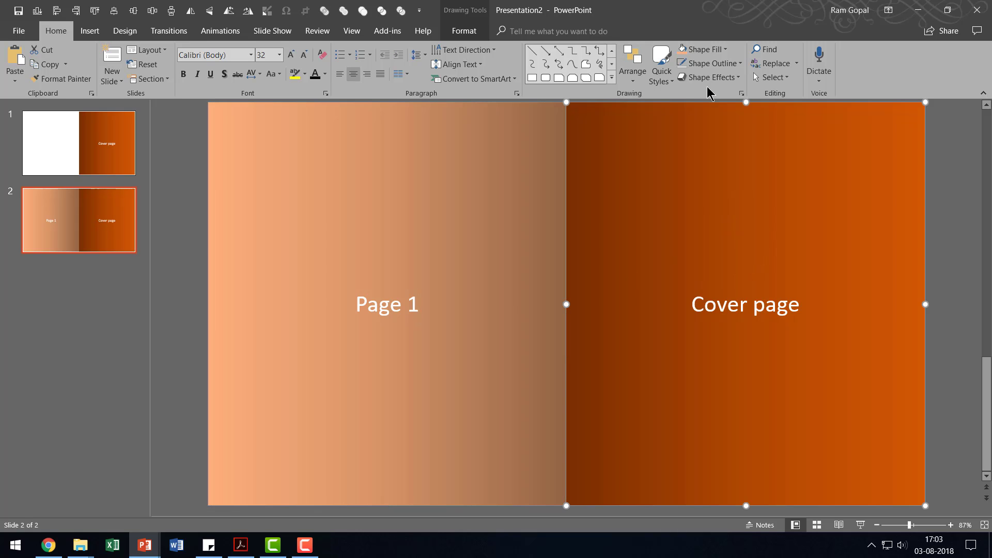
left_click(716, 49)
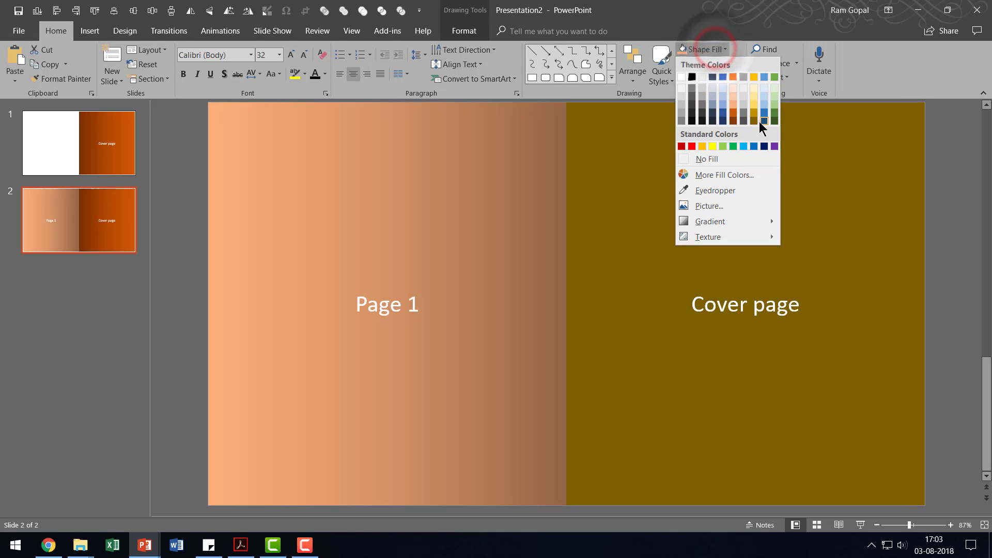
left_click(774, 120)
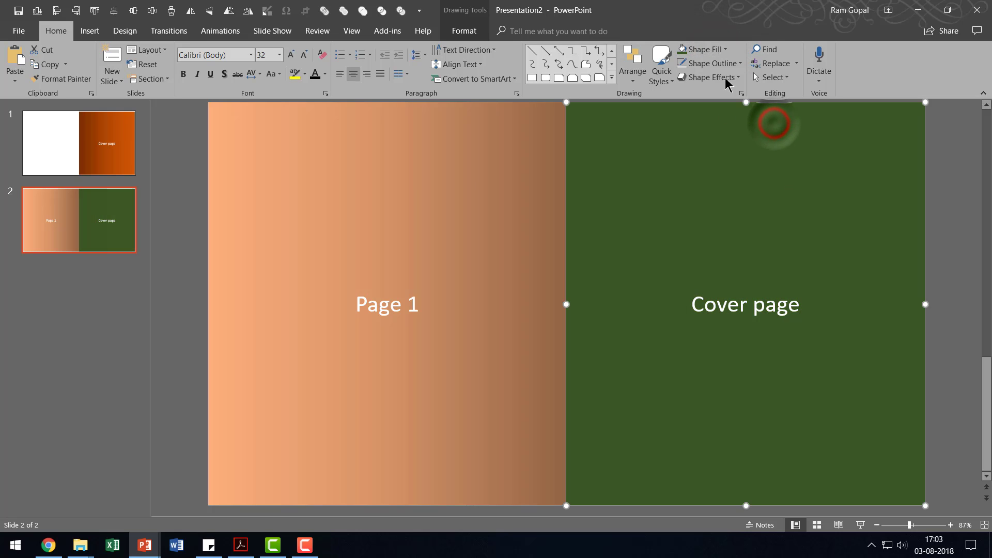
left_click(724, 49)
left_click(713, 222)
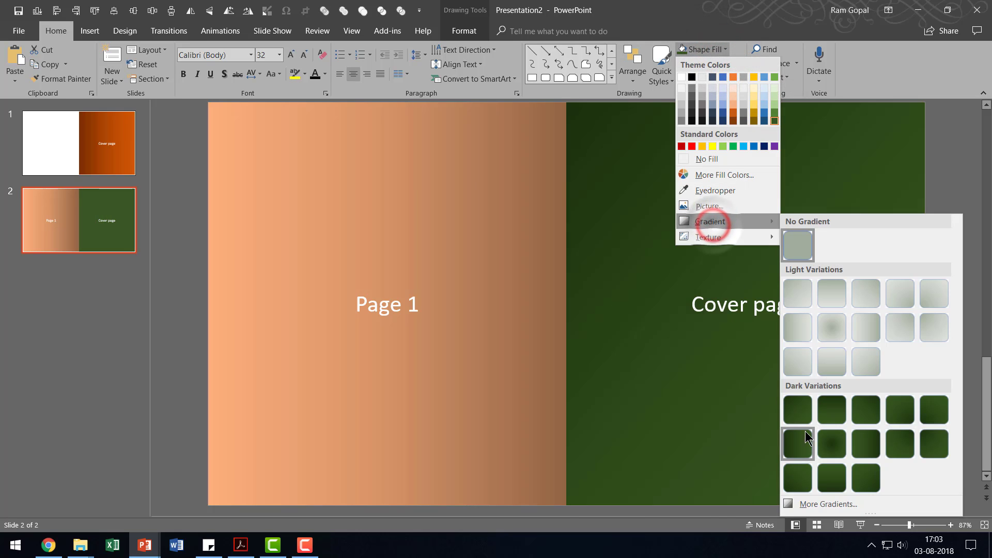
left_click(799, 446)
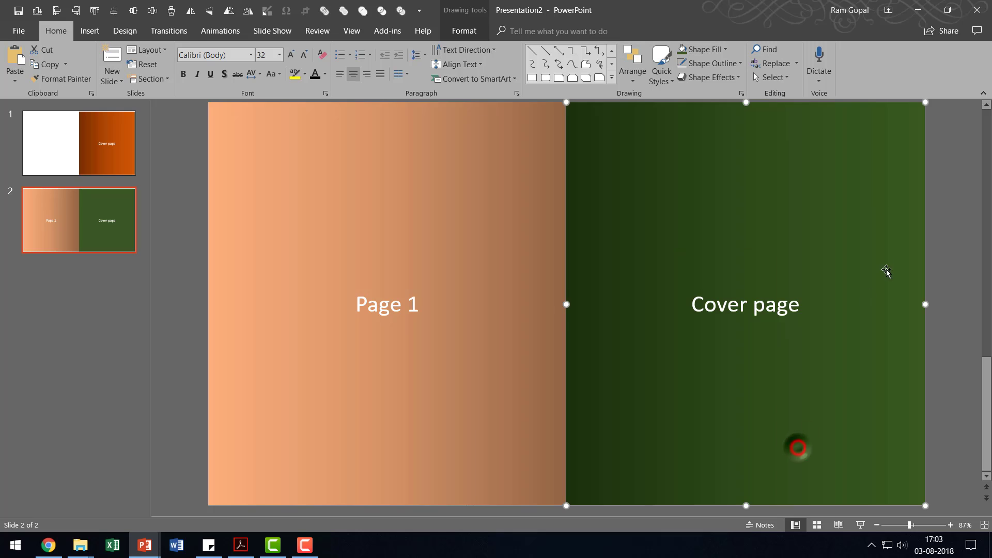
left_click_drag(698, 305, 870, 306)
type("Page ")
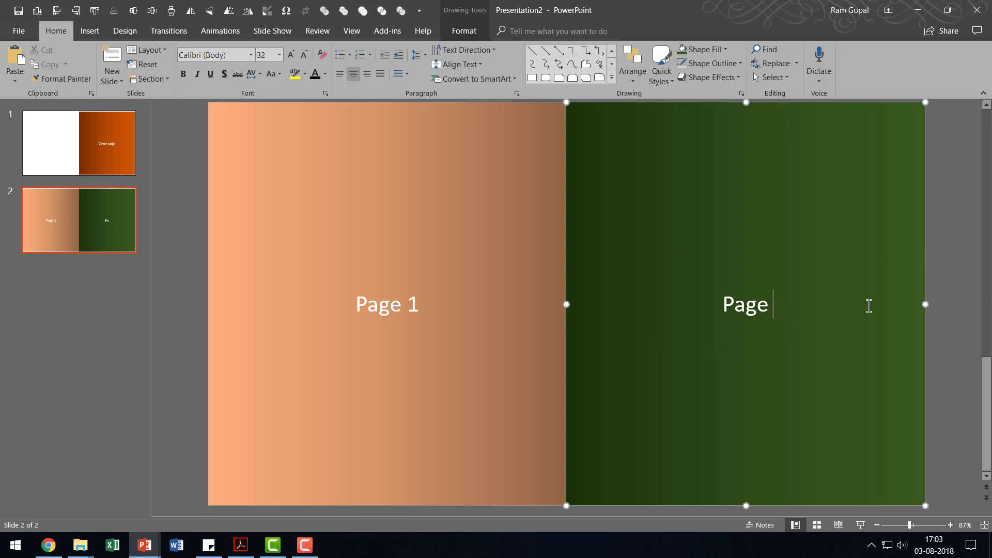
type("2")
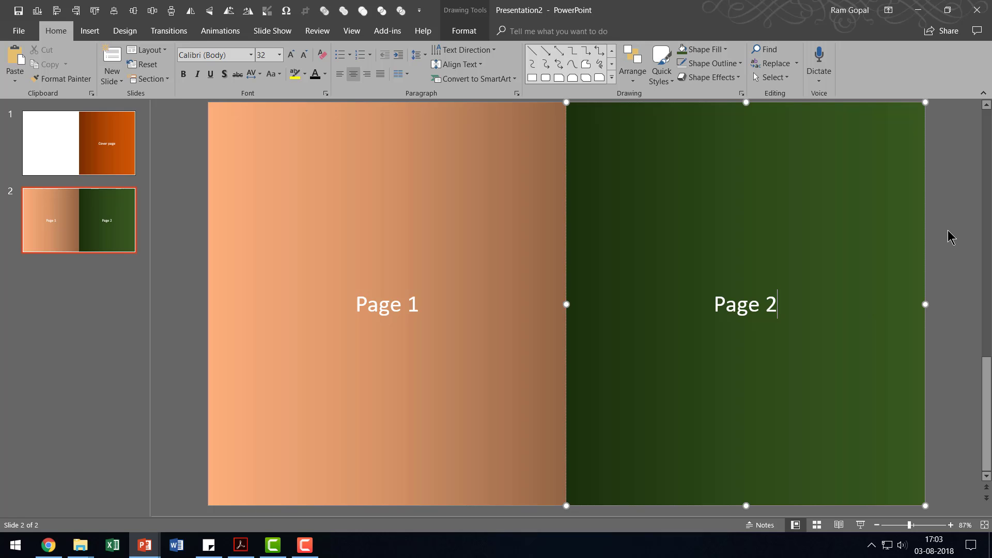
left_click(951, 230)
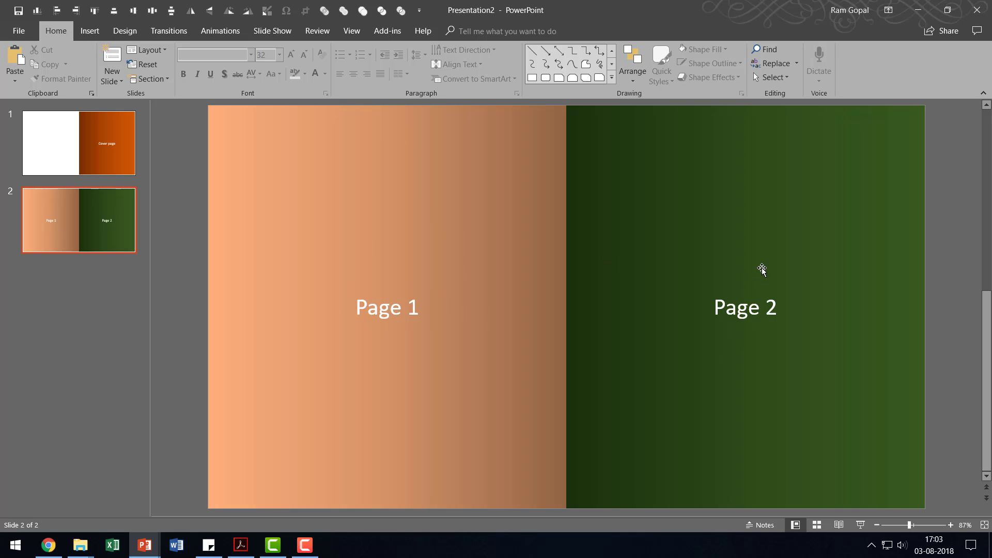
- Duplicate slide 2 as slide 3 and fill its left page light green with a dark linear gradient
right_click(129, 248)
left_click(171, 336)
left_click(472, 284)
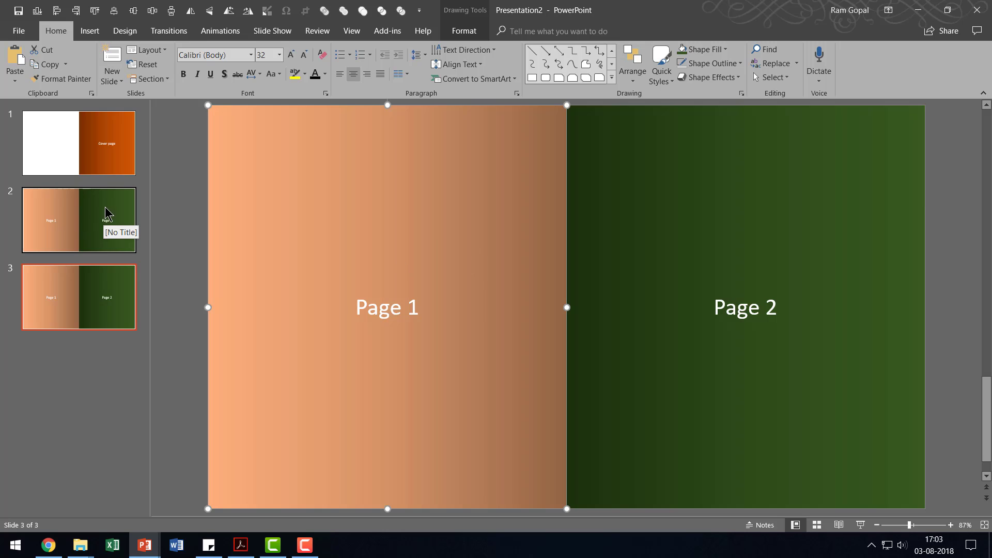
left_click(706, 51)
left_click(774, 104)
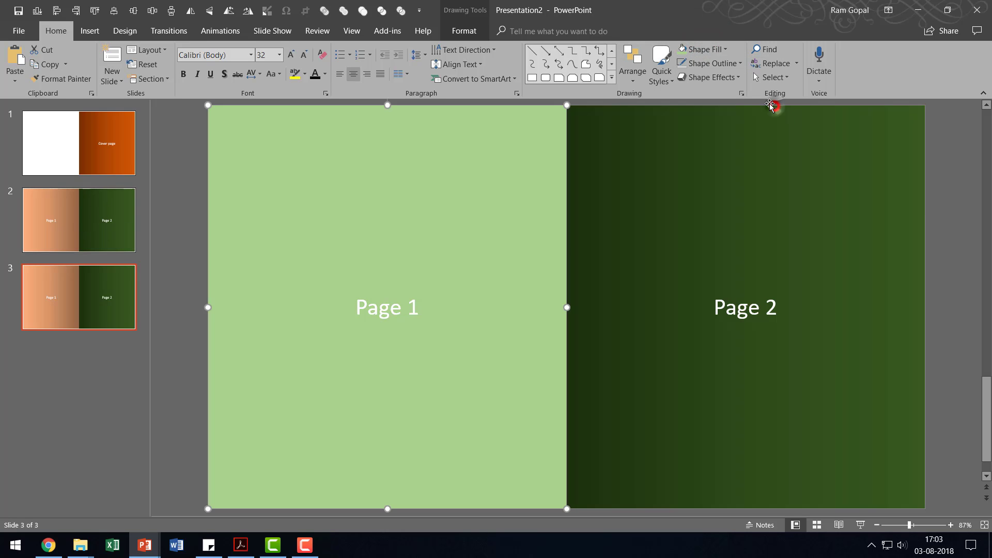
left_click(712, 50)
left_click(702, 220)
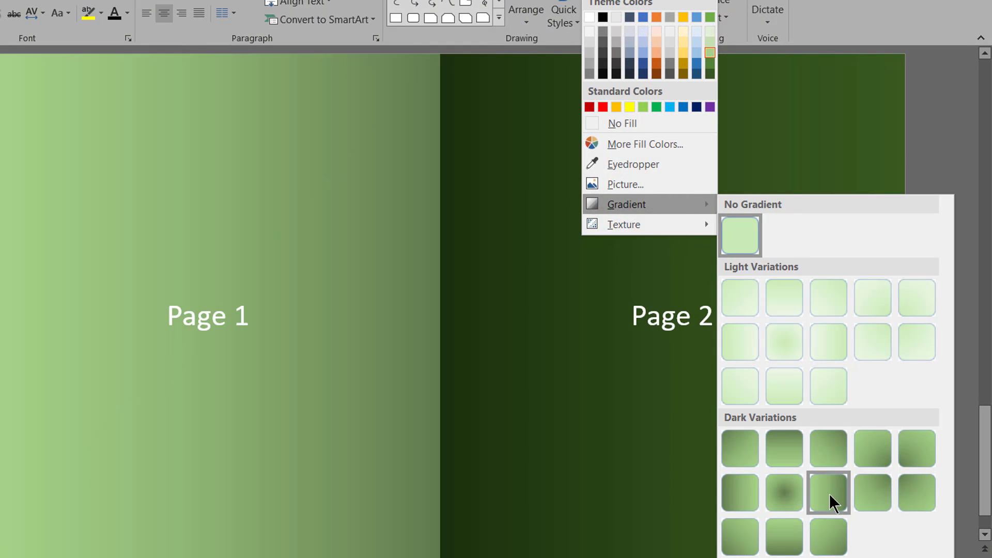
left_click(829, 494)
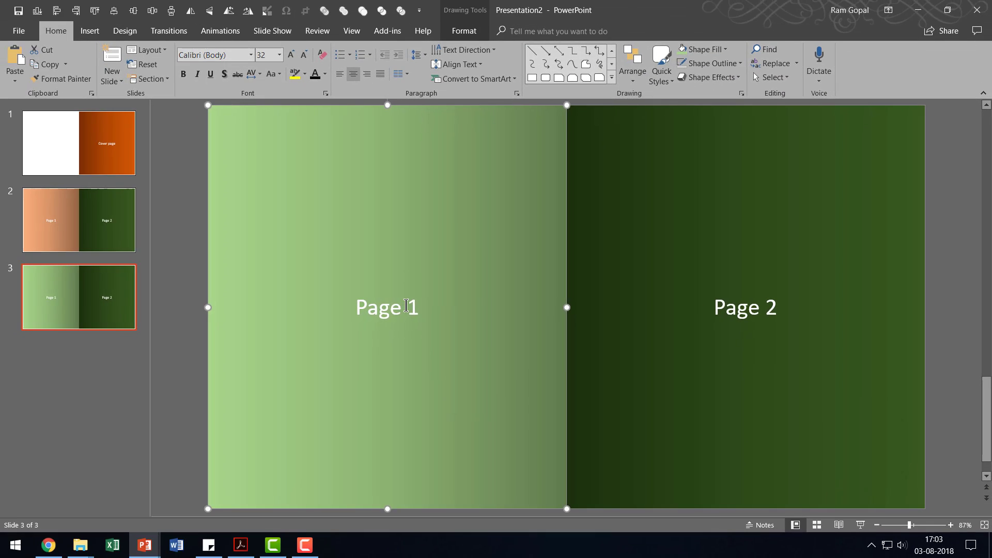
- Change the labels to 'Page 3' and 'Page 4'
left_click(406, 305)
double_click(408, 307)
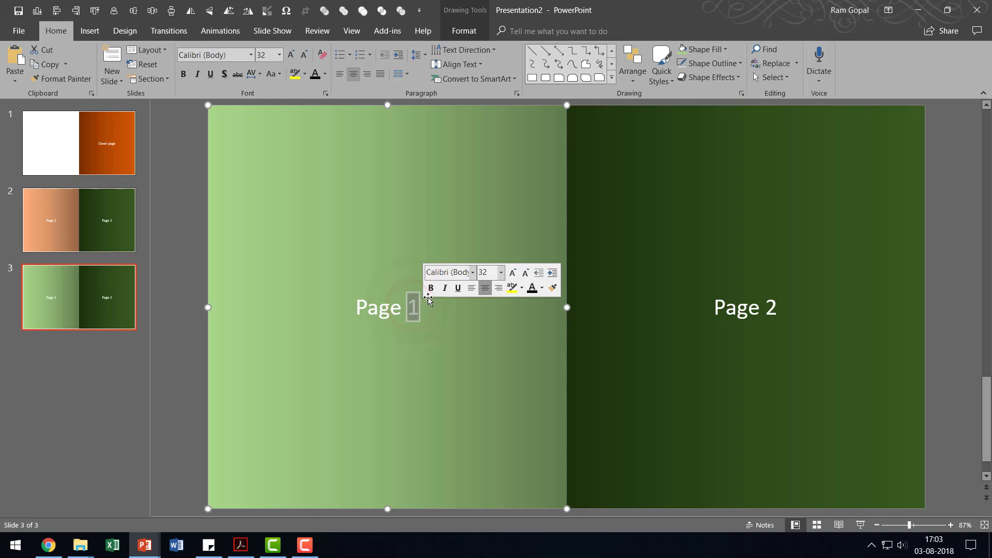
type("3")
left_click(775, 310)
double_click(772, 306)
type("4")
left_click(820, 245)
- Fill the Page 4 shape dark blue with a dark linear gradient
left_click(715, 49)
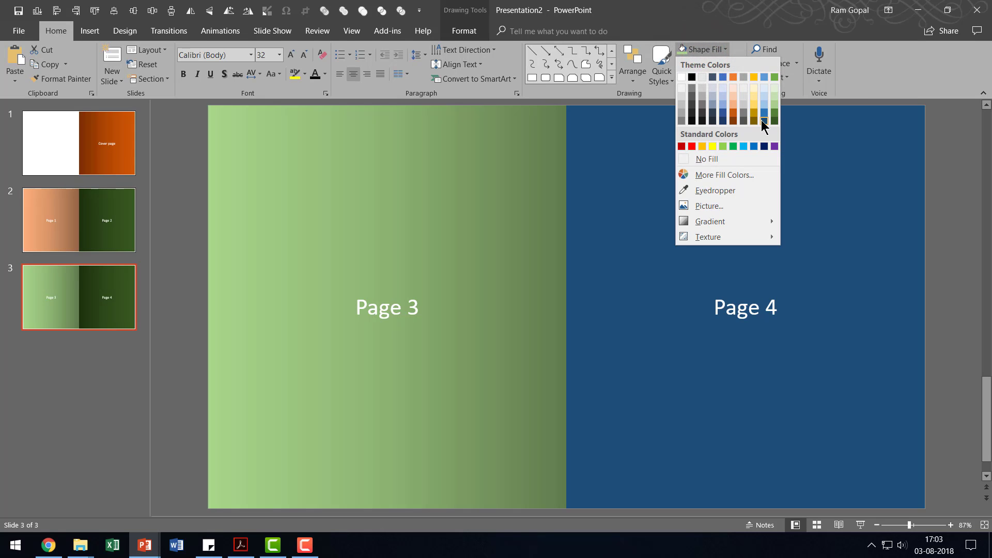
left_click(764, 121)
left_click(703, 46)
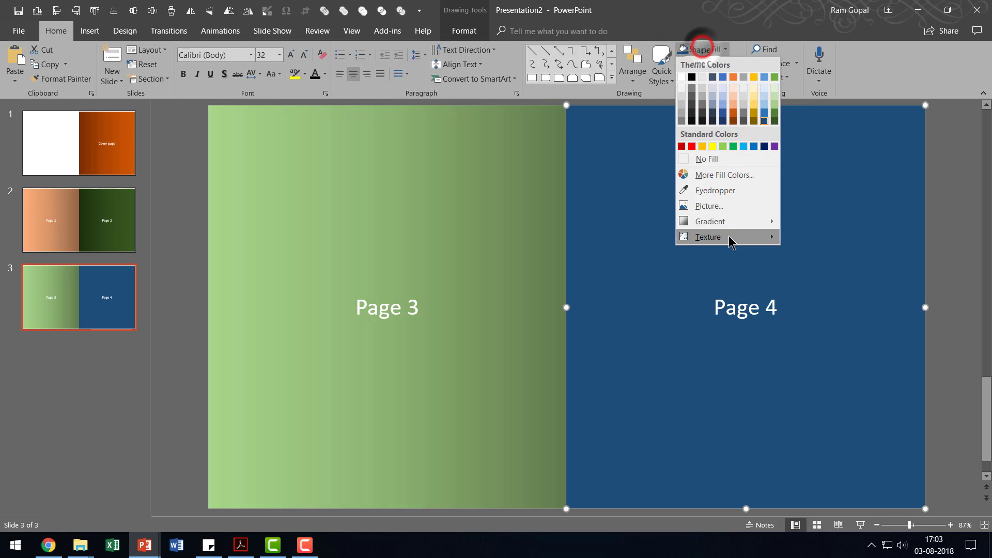
left_click(737, 222)
left_click(801, 443)
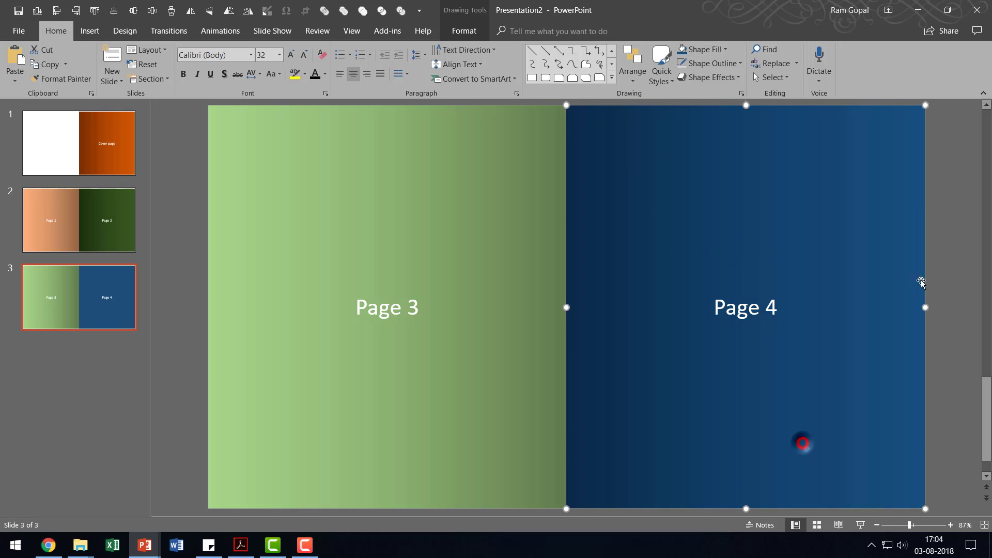
left_click(945, 260)
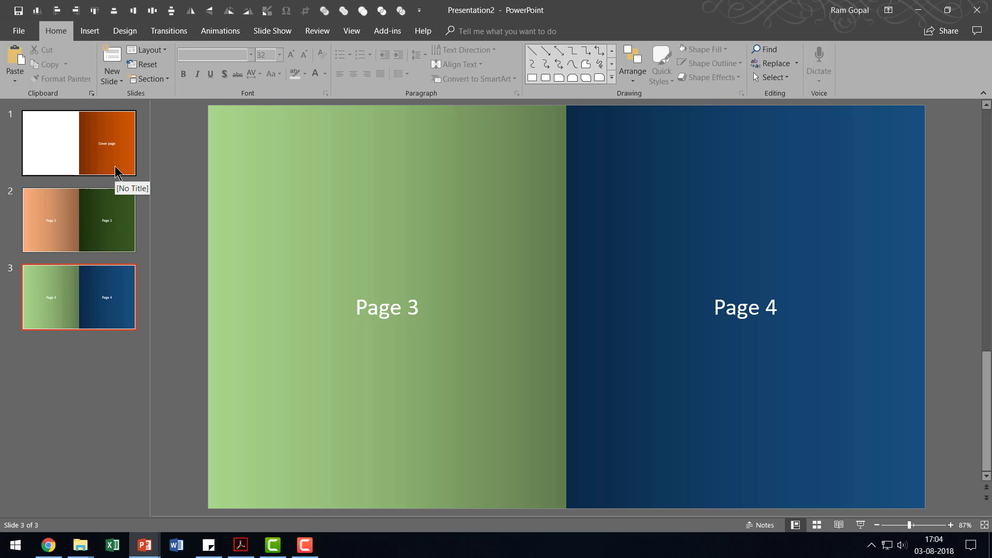
- Review slides 2 and 3, select all slides with Ctrl+A, then drop the cover slide
left_click(72, 229)
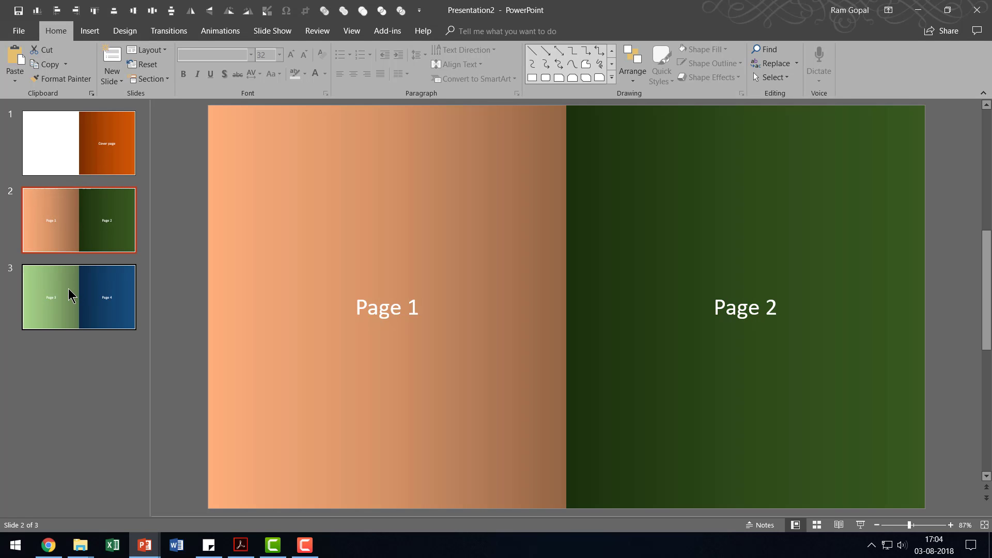
left_click(67, 281)
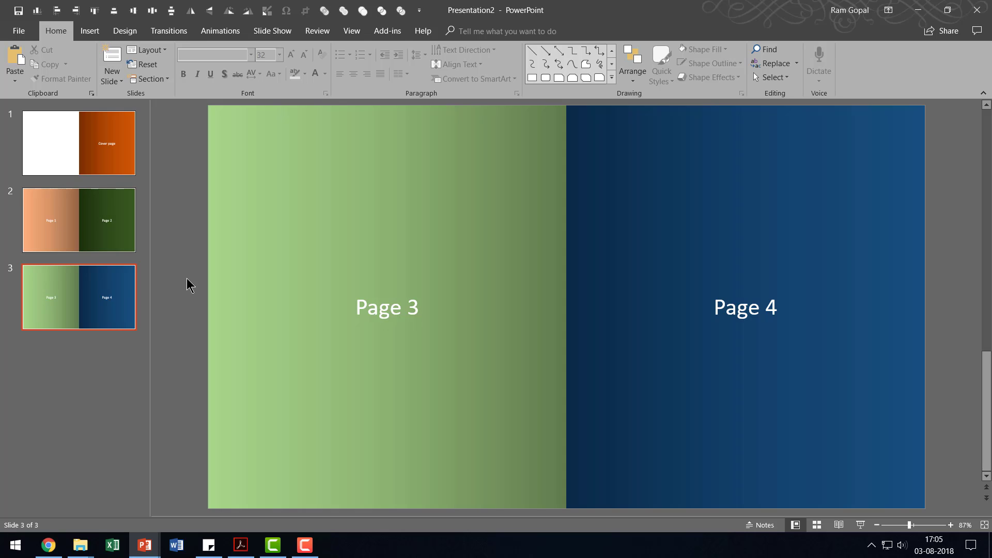
left_click(70, 289)
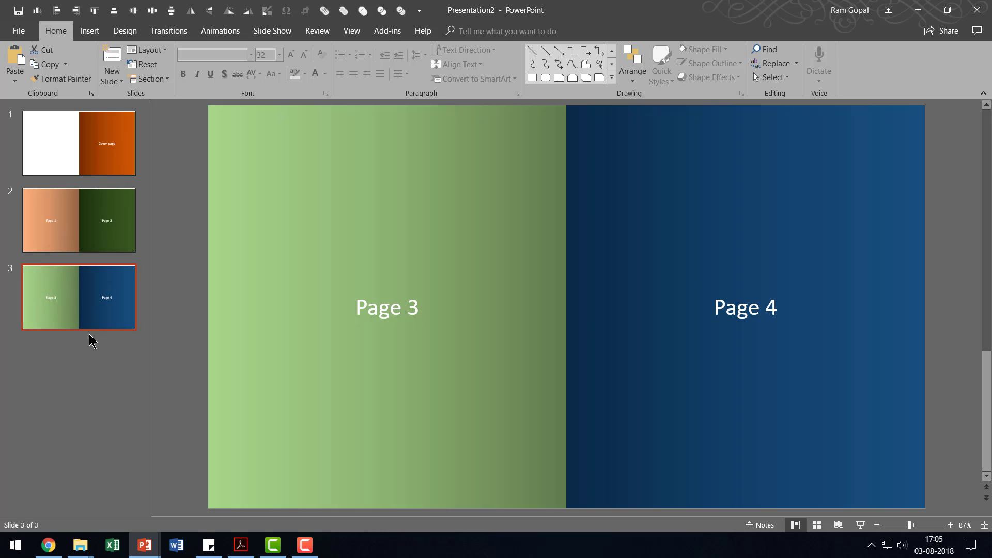
key("ctrl+a")
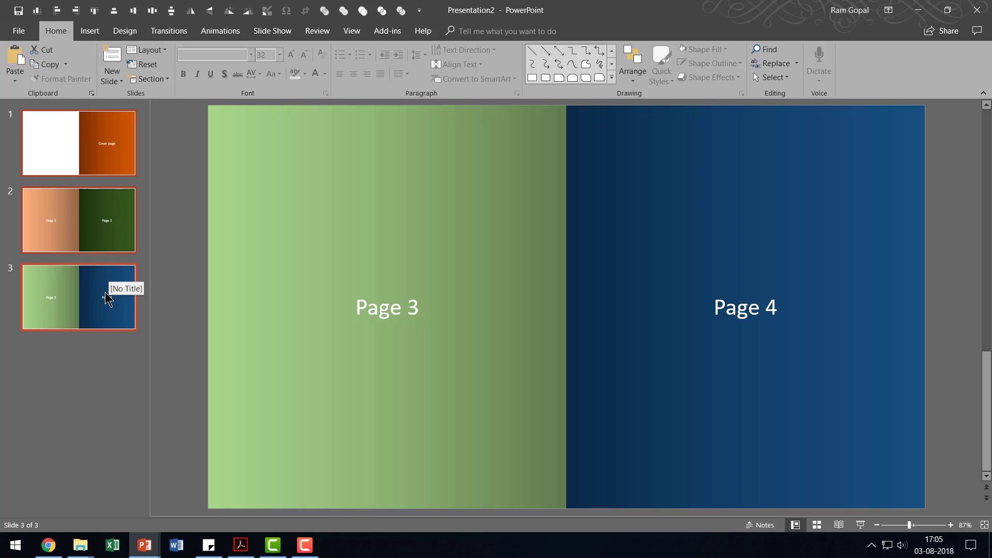
left_click(103, 139, "ctrl")
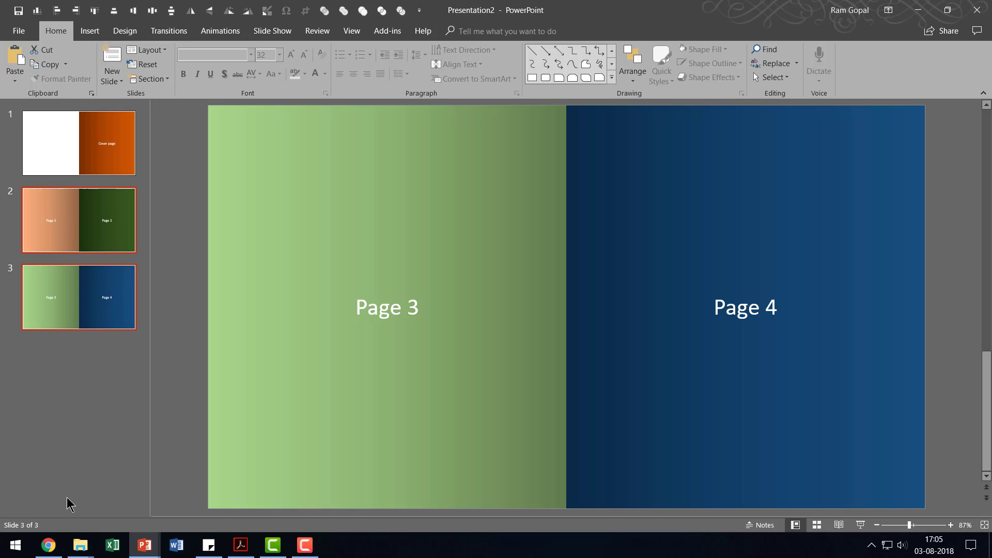
- Apply the Page Curl transition to slides 2 and 3
left_click(178, 33)
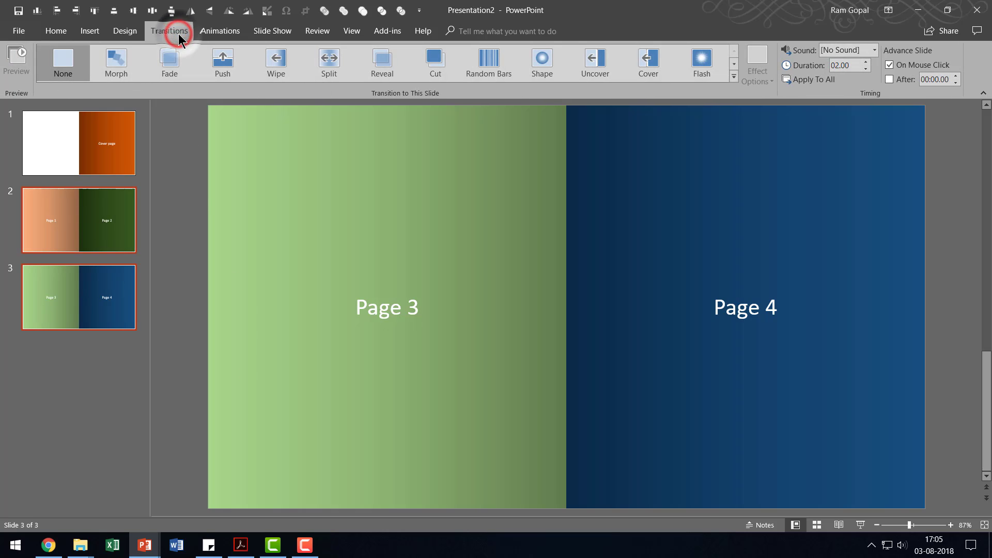
left_click(733, 78)
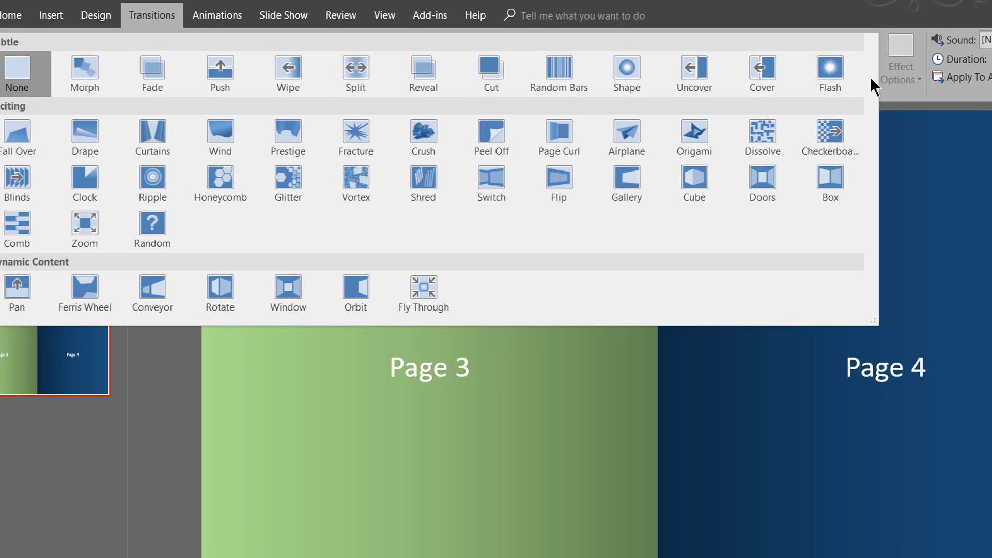
left_click(556, 139)
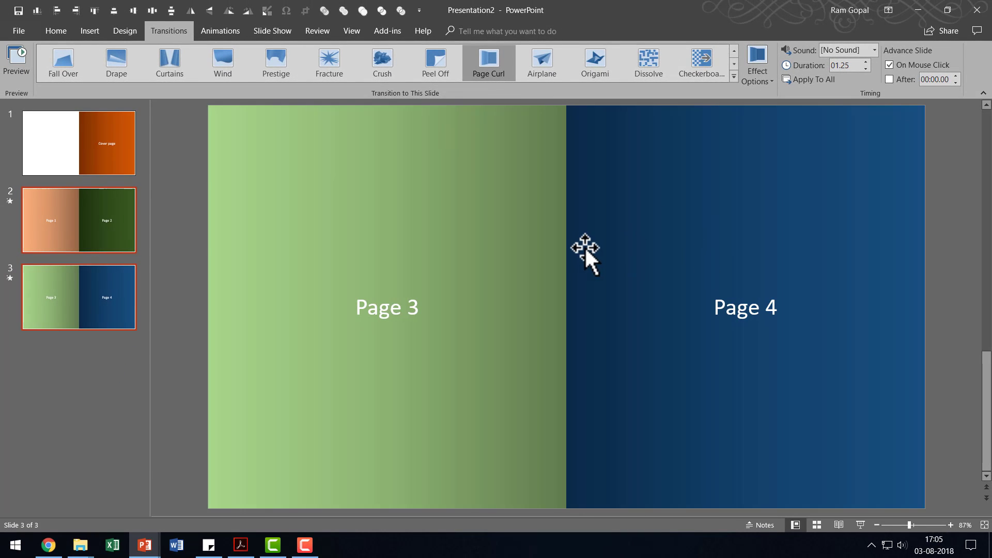
- Select the orange cover slide (slide 1) to review the finished deck
left_click(67, 146)
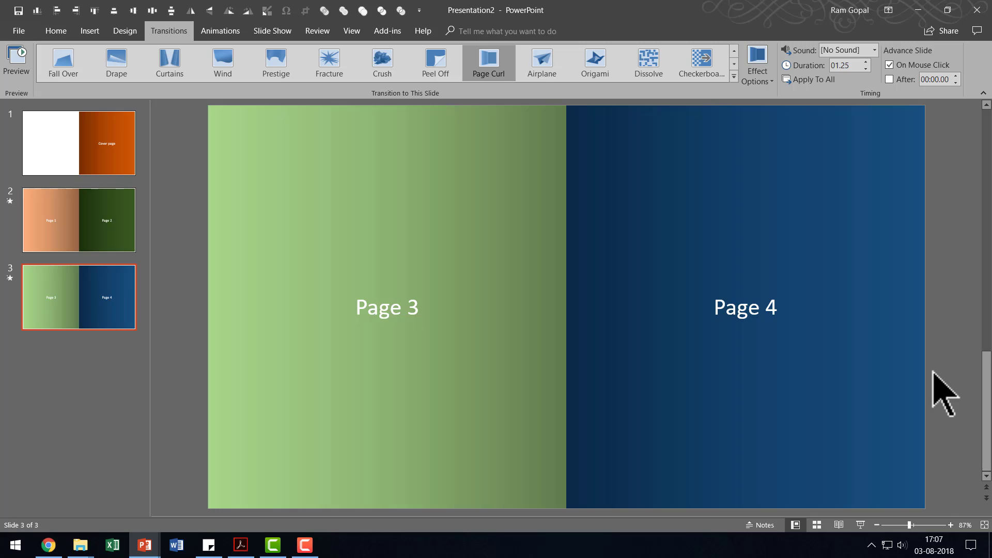
key("alt+Tab")
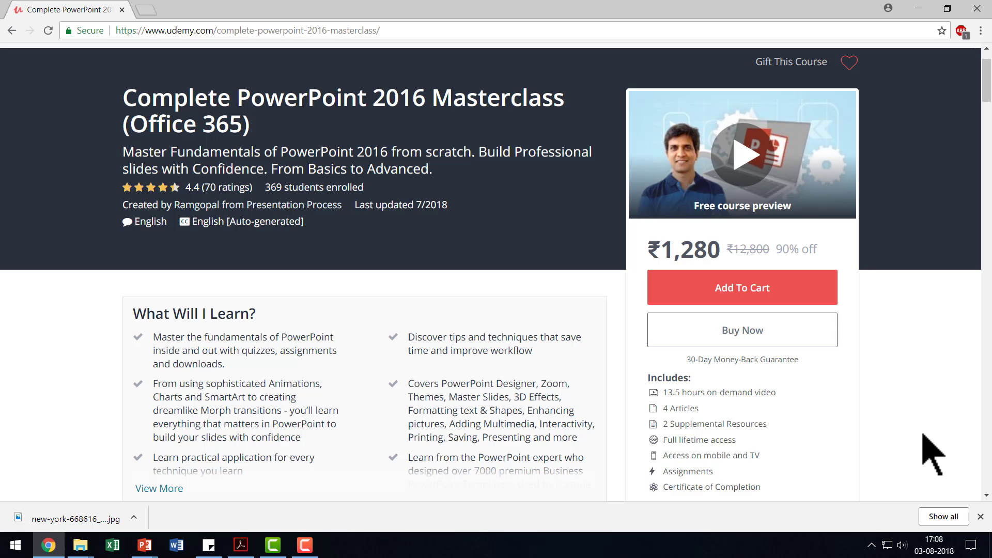